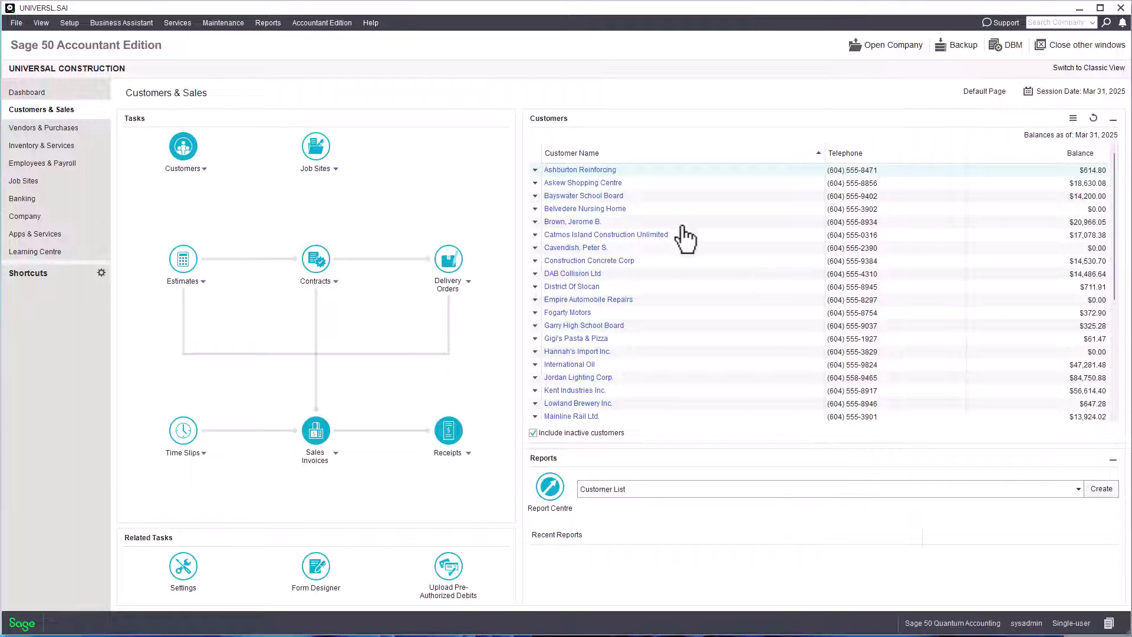
Step: Check for product updates from the Help menu, acknowledge the update-ready message, and close Sage 50
left_click(370, 23)
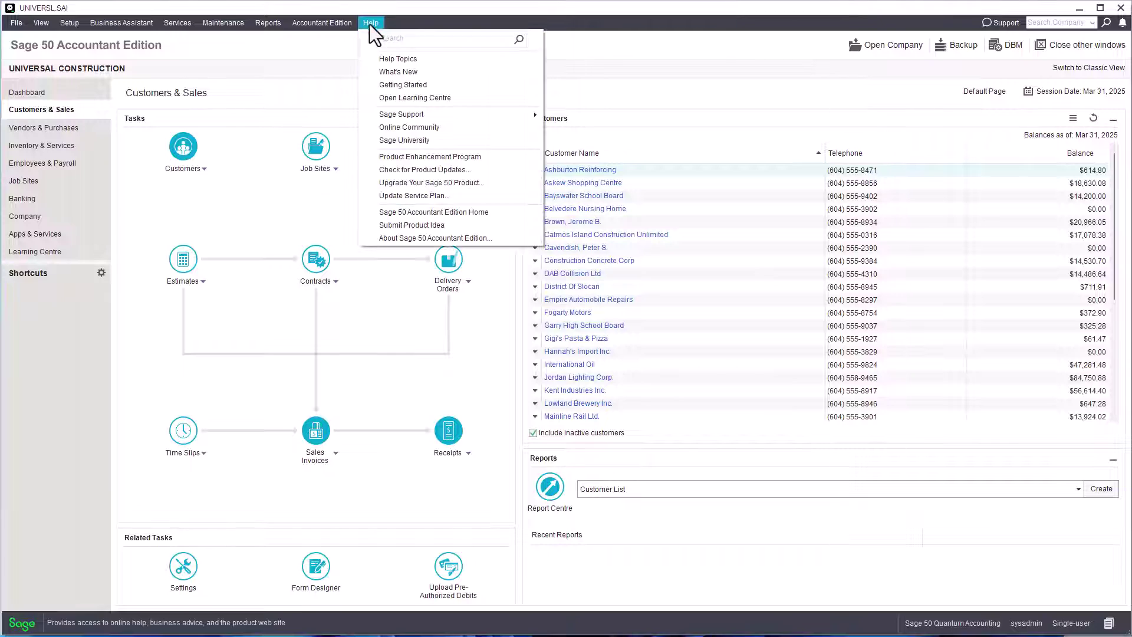
left_click(392, 170)
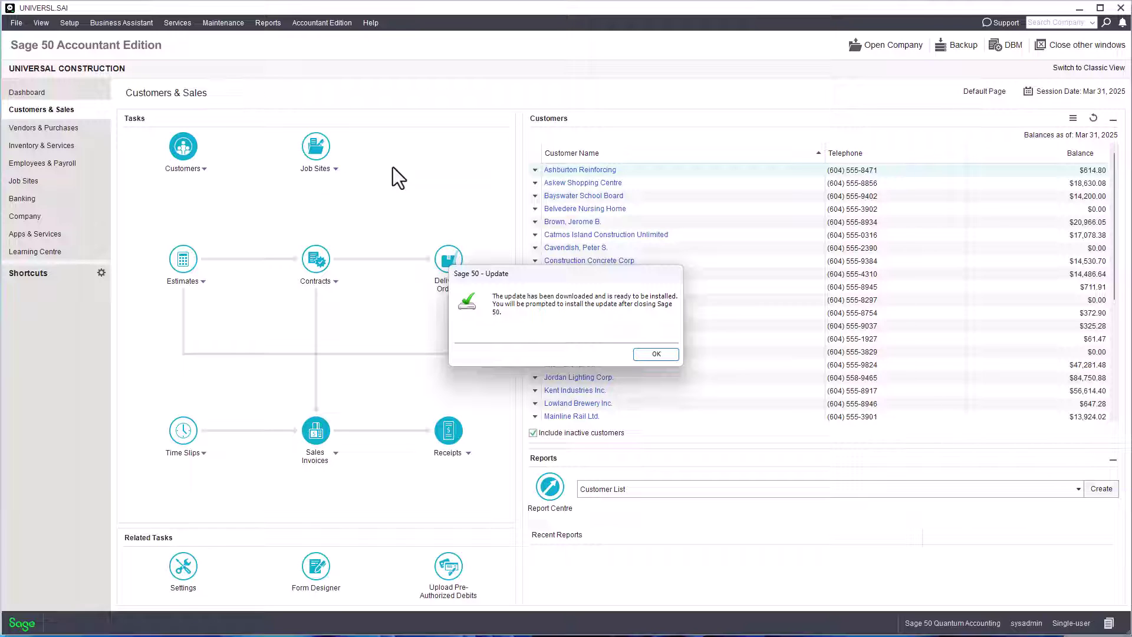
left_click(654, 354)
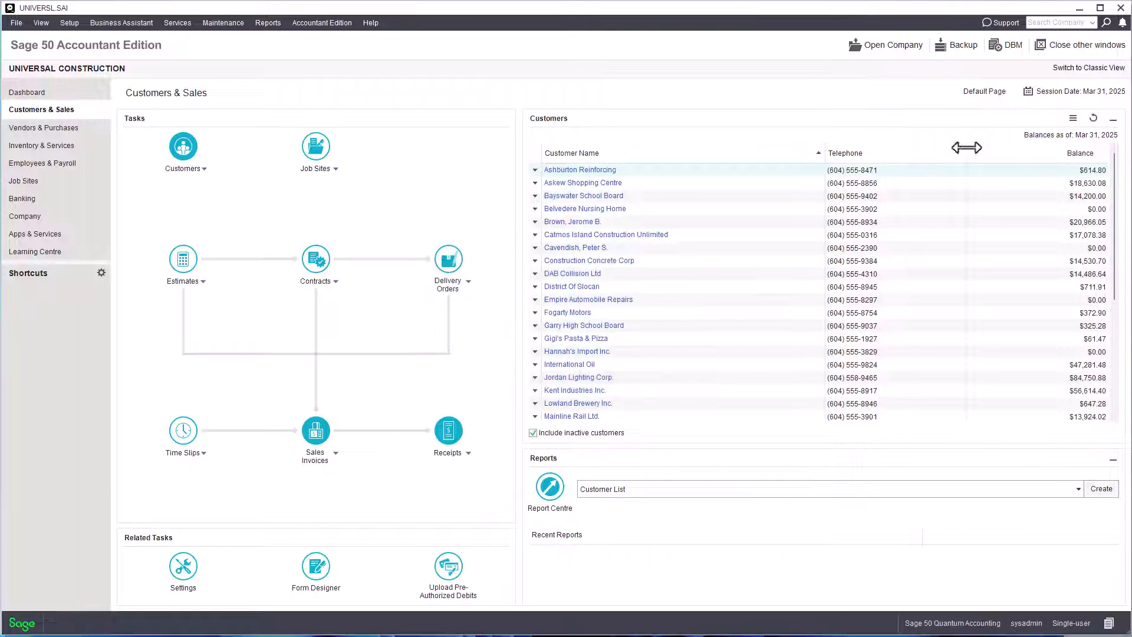
left_click(1121, 8)
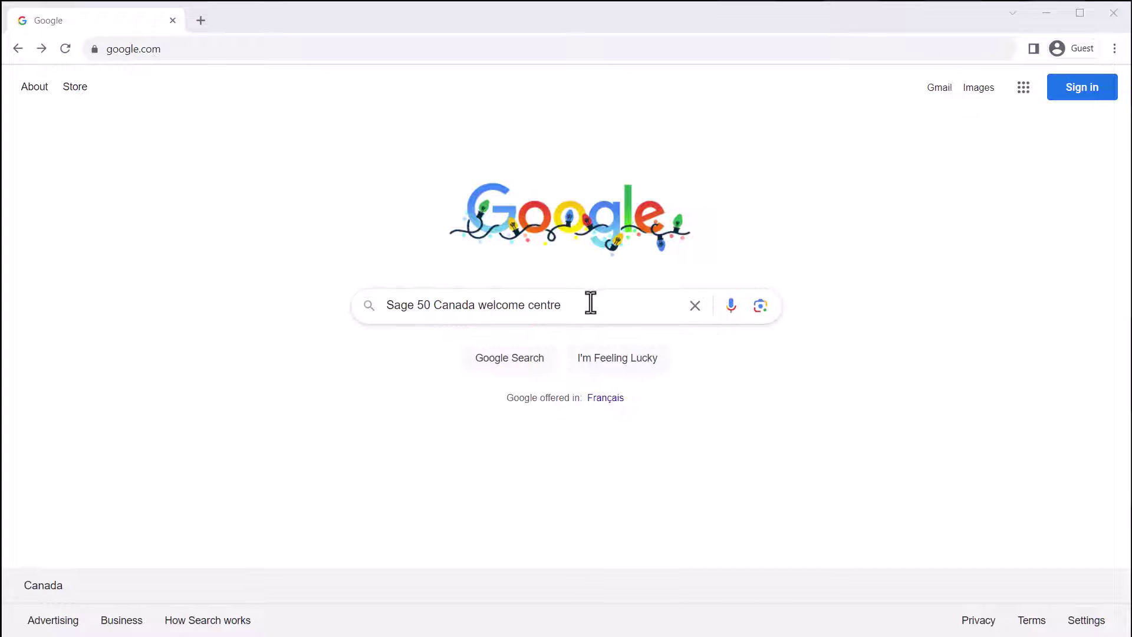
Step: Focus Google's search box for the 'Sage 50 Canada welcome centre' query
left_click(586, 302)
Step: Search, then go through the Sage 50 Welcome Centre to the latest Sage 50 version's download link
key("Return")
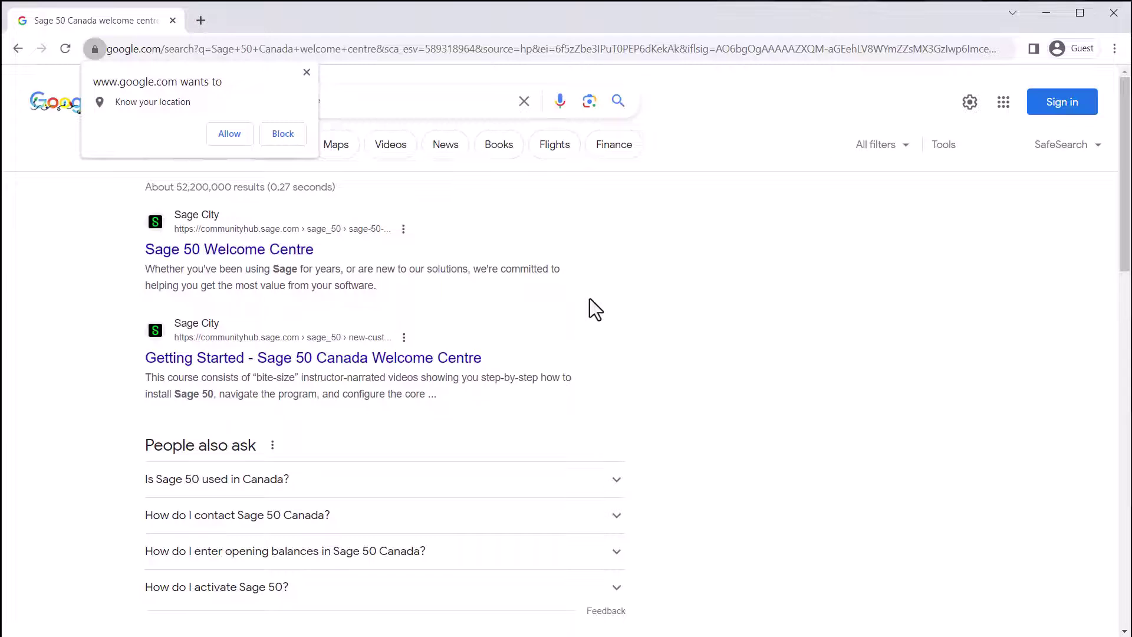
left_click(270, 254)
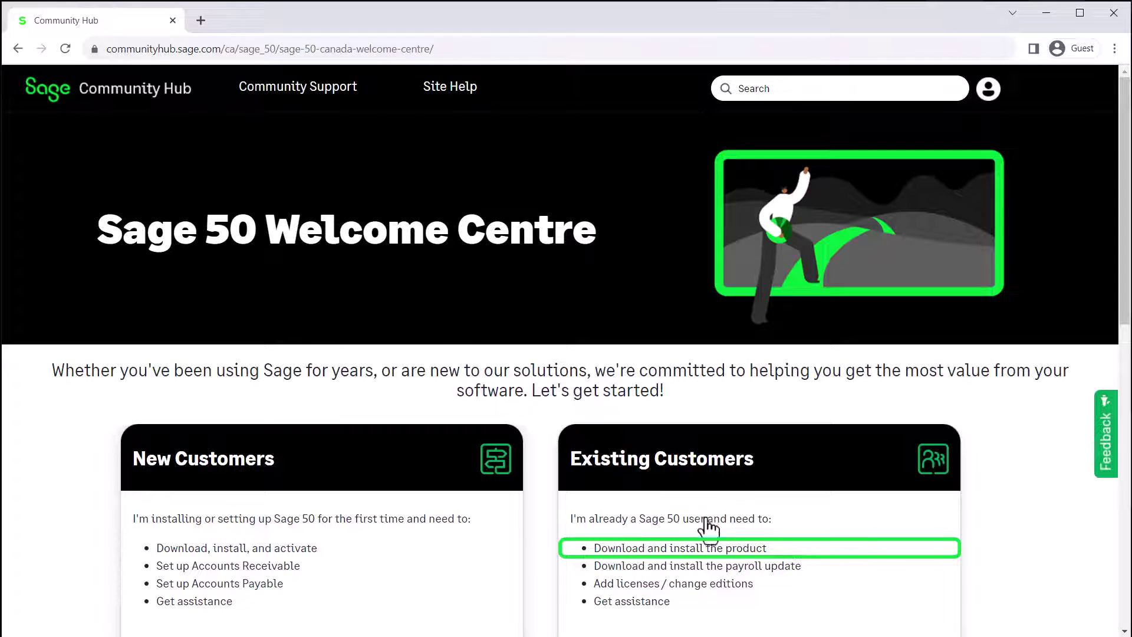
left_click(720, 550)
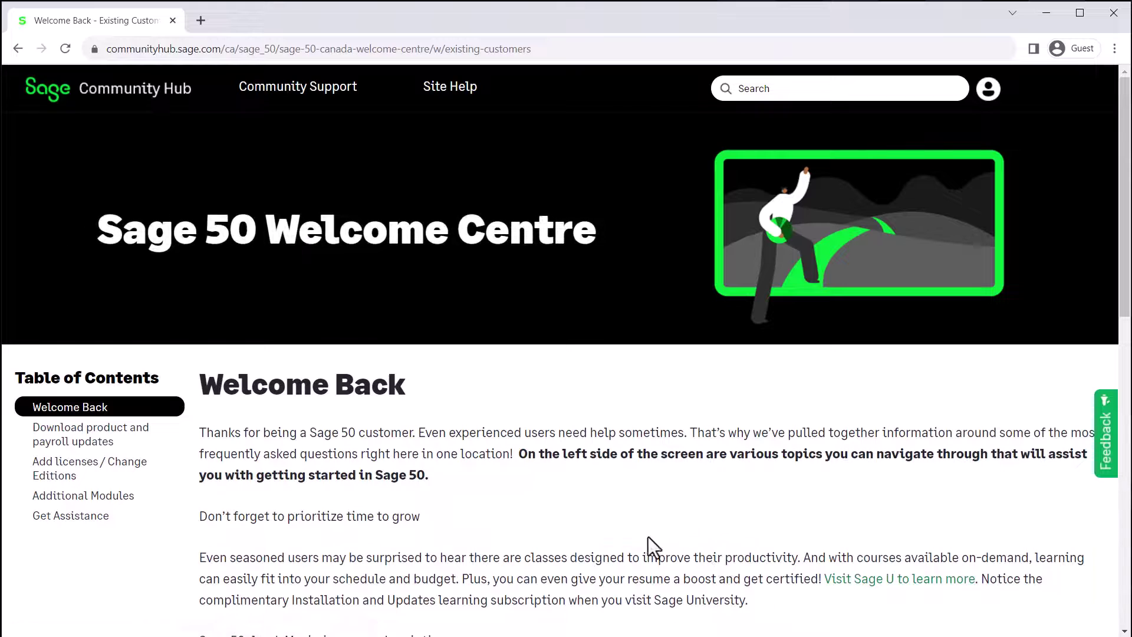
left_click(111, 443)
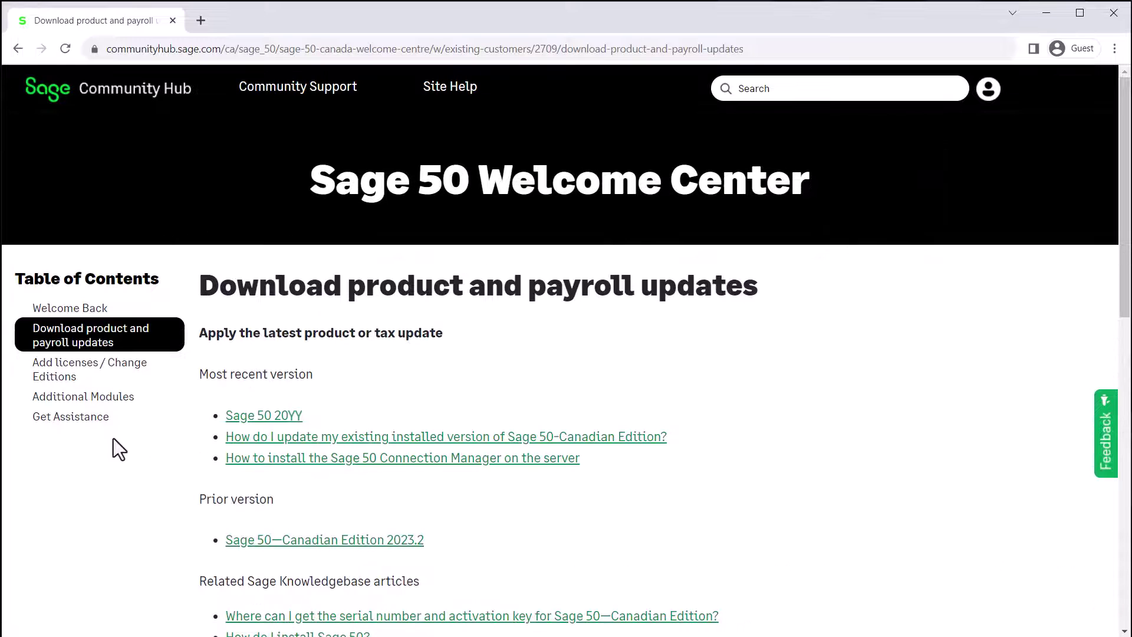
left_click_drag(211, 374, 313, 374)
left_click(285, 420)
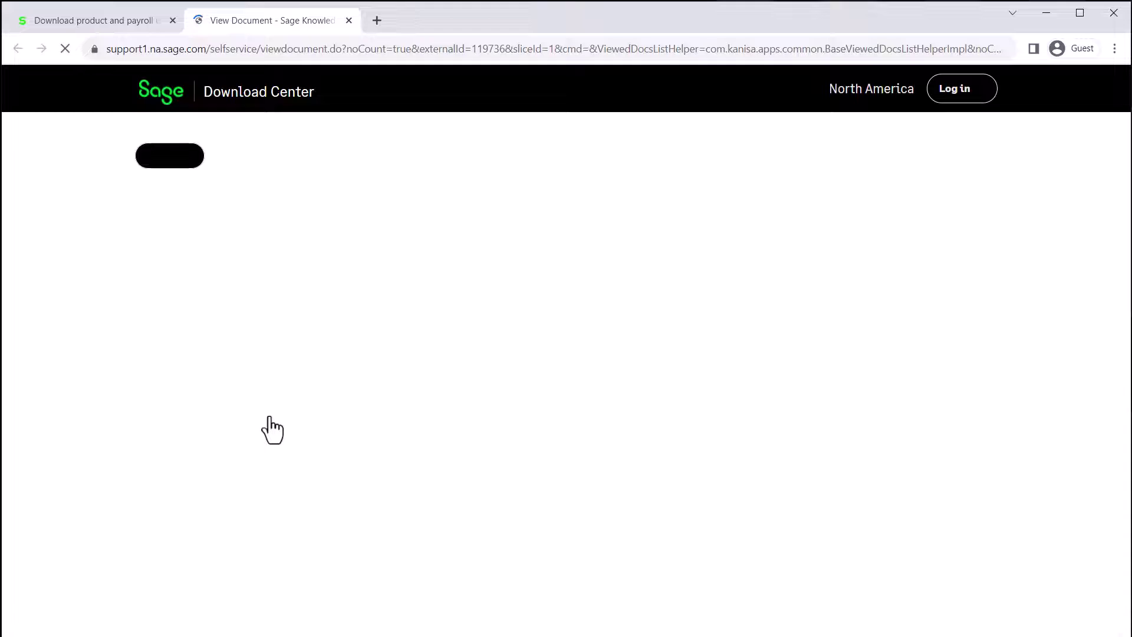
Step: Download the latest Sage 50 installer from the Sage Download Center
scroll(272, 428, "down", 3)
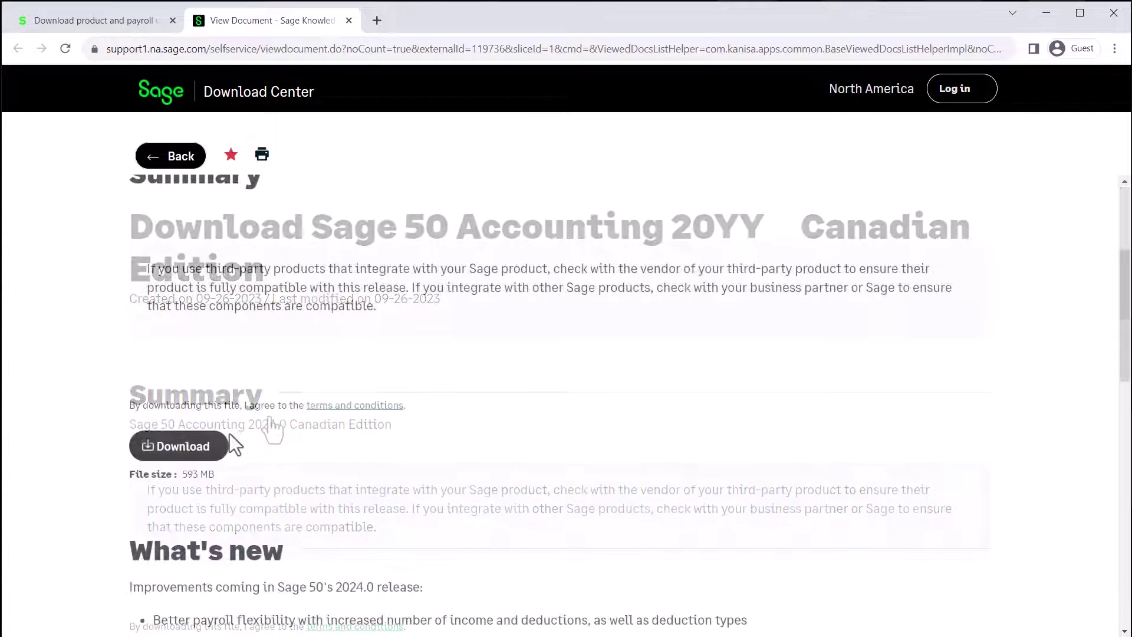
left_click(196, 450)
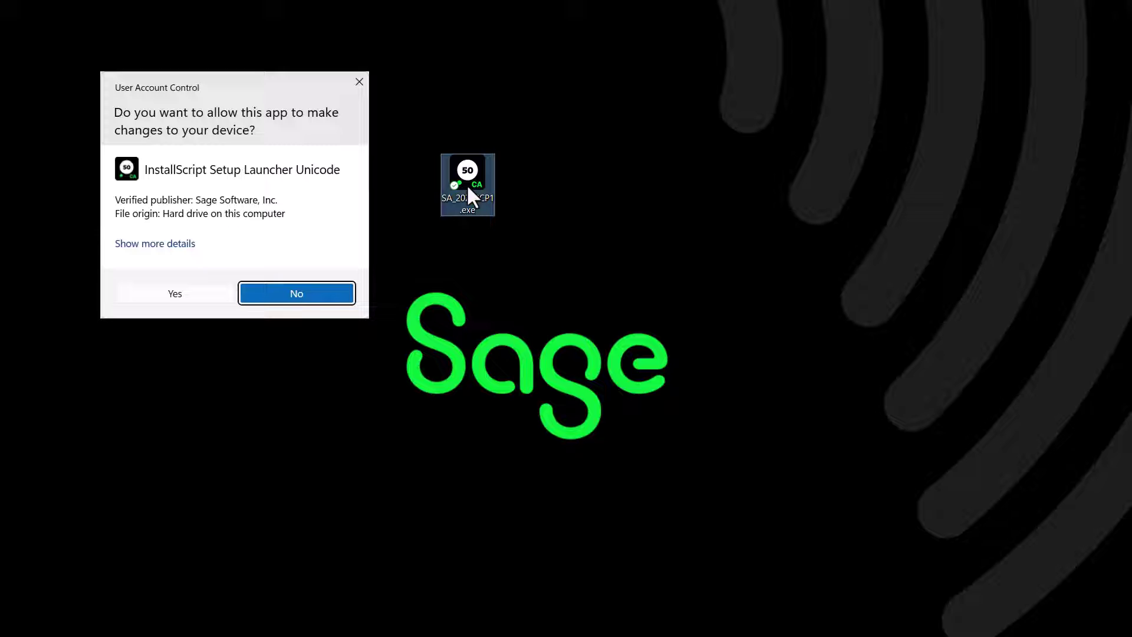
Step: Allow the installer and save its files to C:\Sage\Sage 50 Accounting Installer Files - CDN Release
key("alt+y")
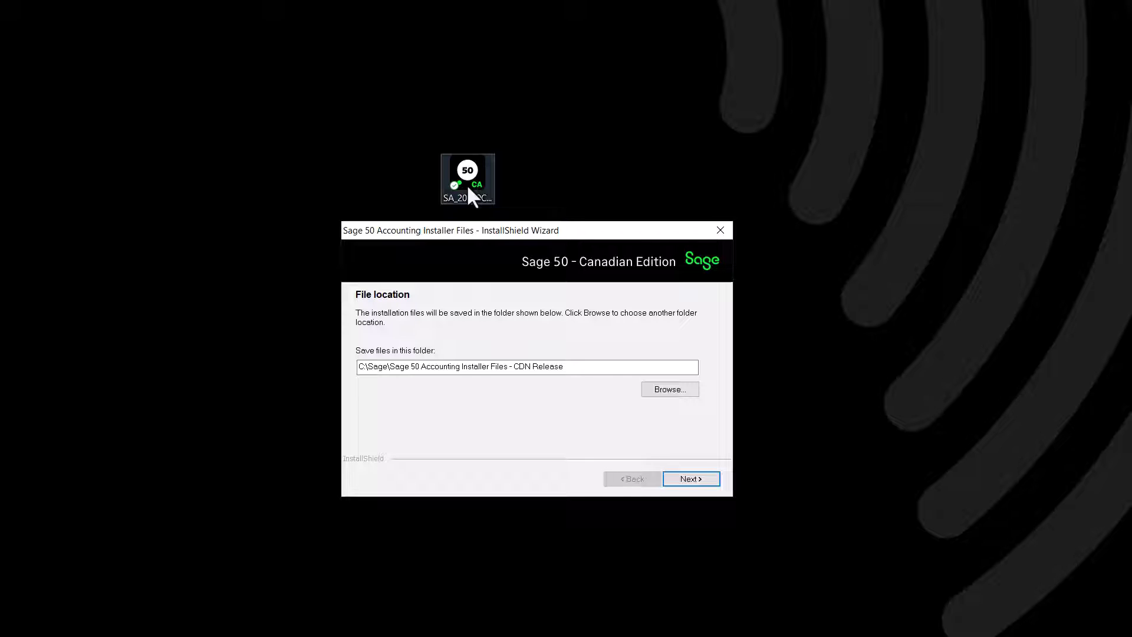
left_click(707, 477)
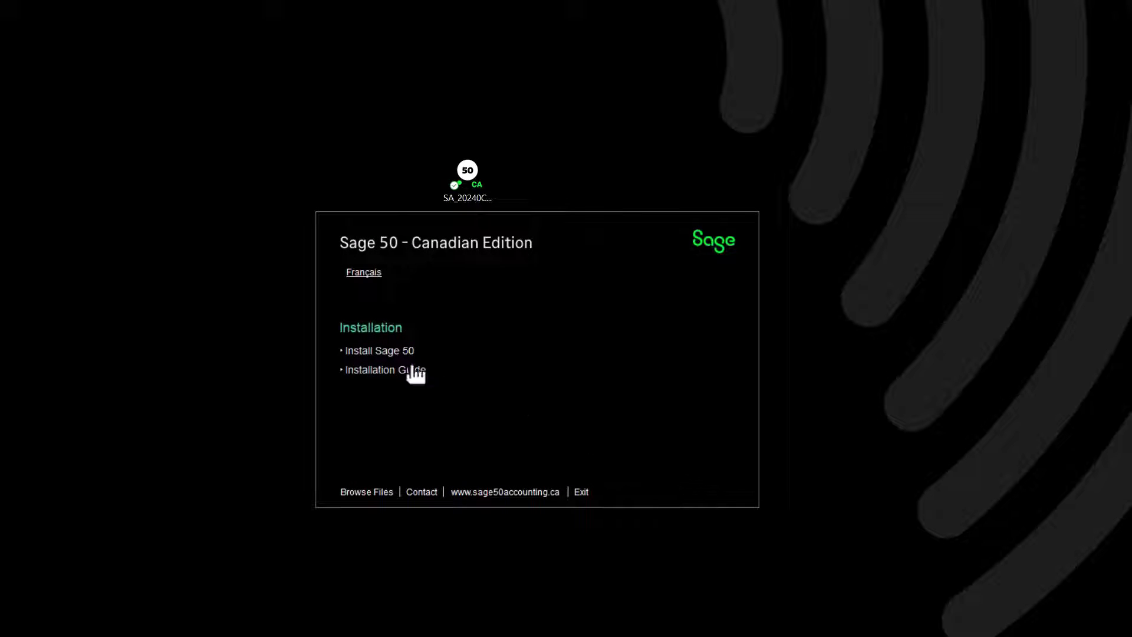
Step: Start the Sage 50 installation with English as the language
left_click(380, 353)
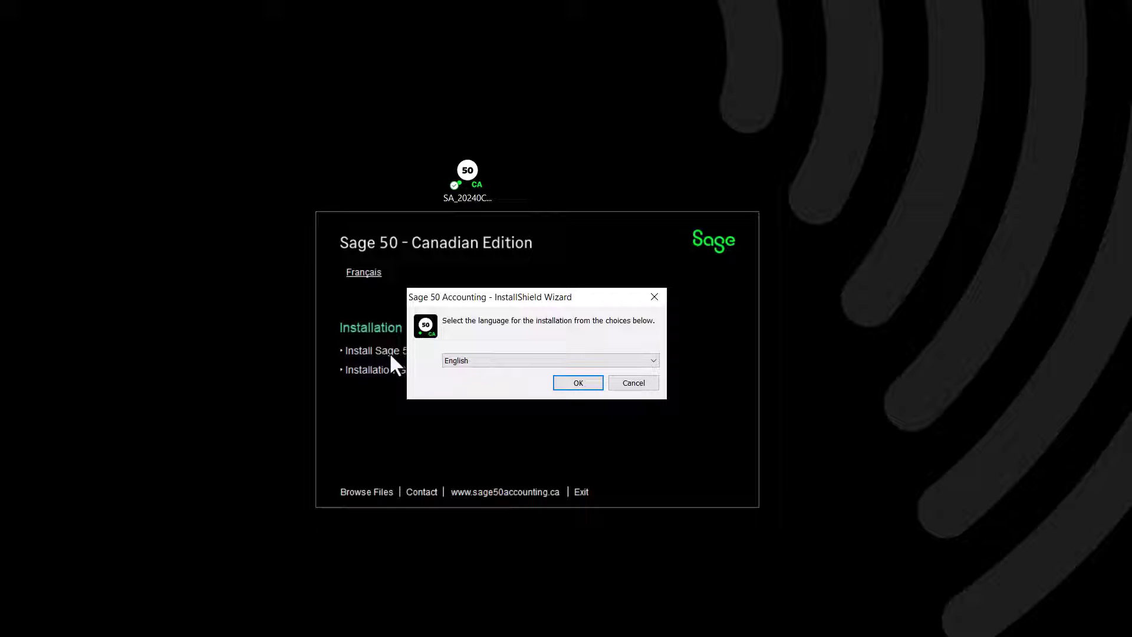
left_click(579, 384)
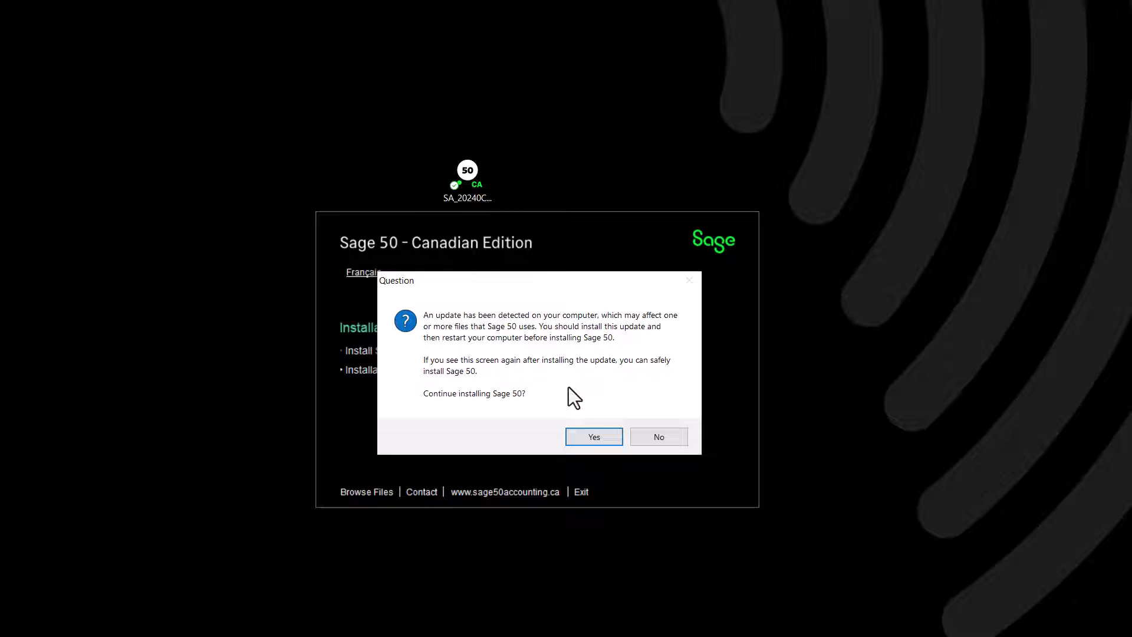
Step: Continue despite the detected update warning and accept the Sage 50 license agreement
left_click(582, 435)
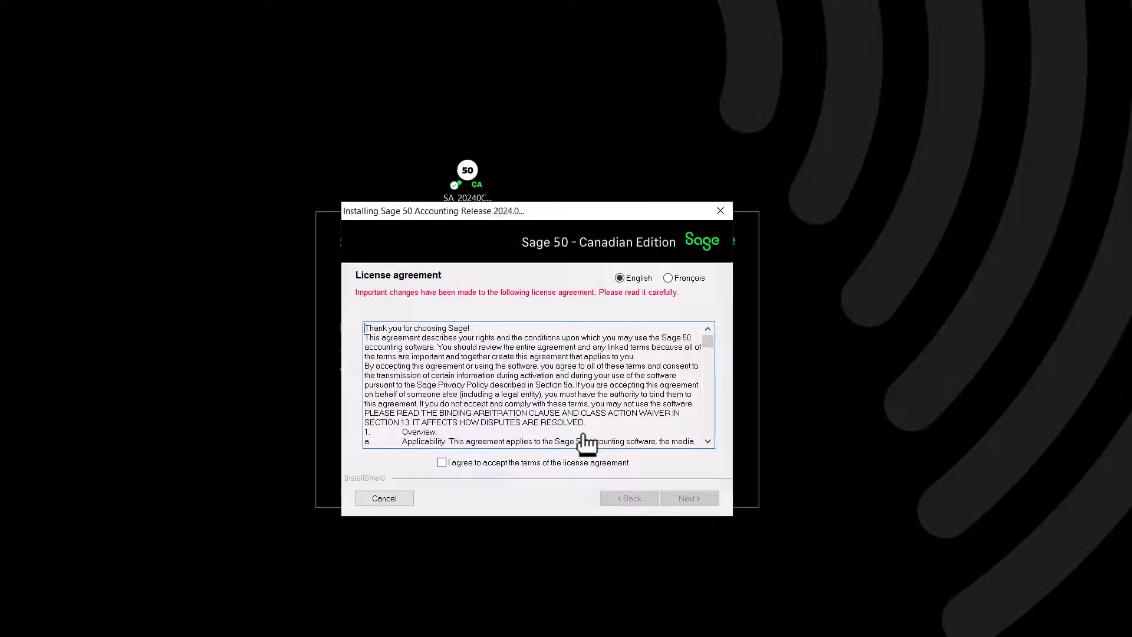
scroll(579, 425, "down", 5)
scroll(580, 425, "down", 10)
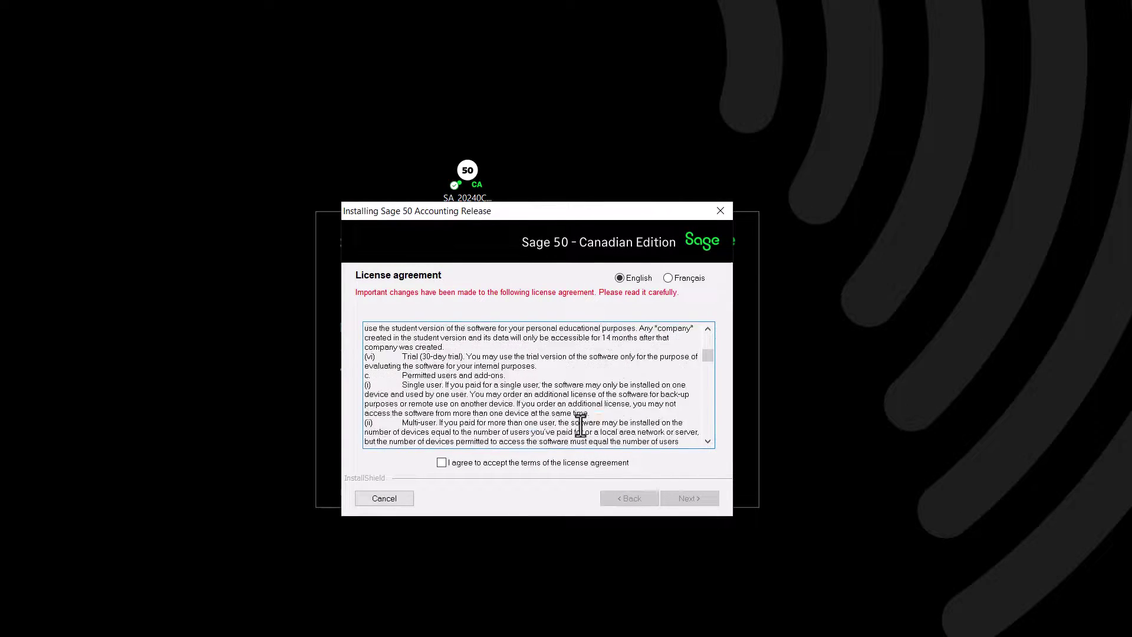
scroll(580, 425, "down", 12)
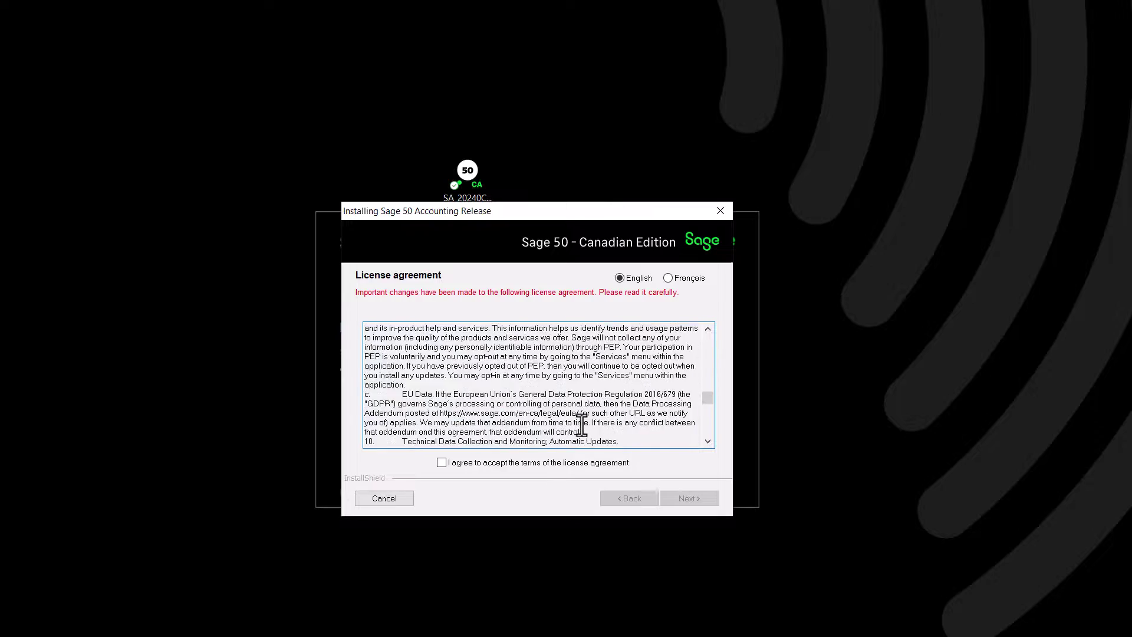
scroll(585, 424, "down", 8)
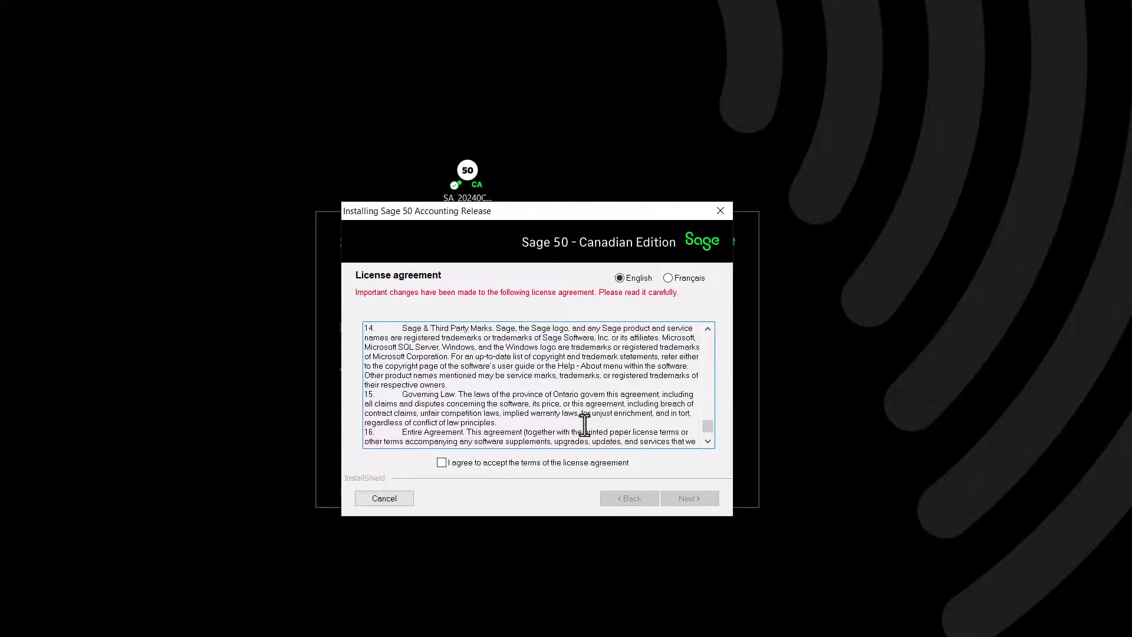
left_click(443, 463)
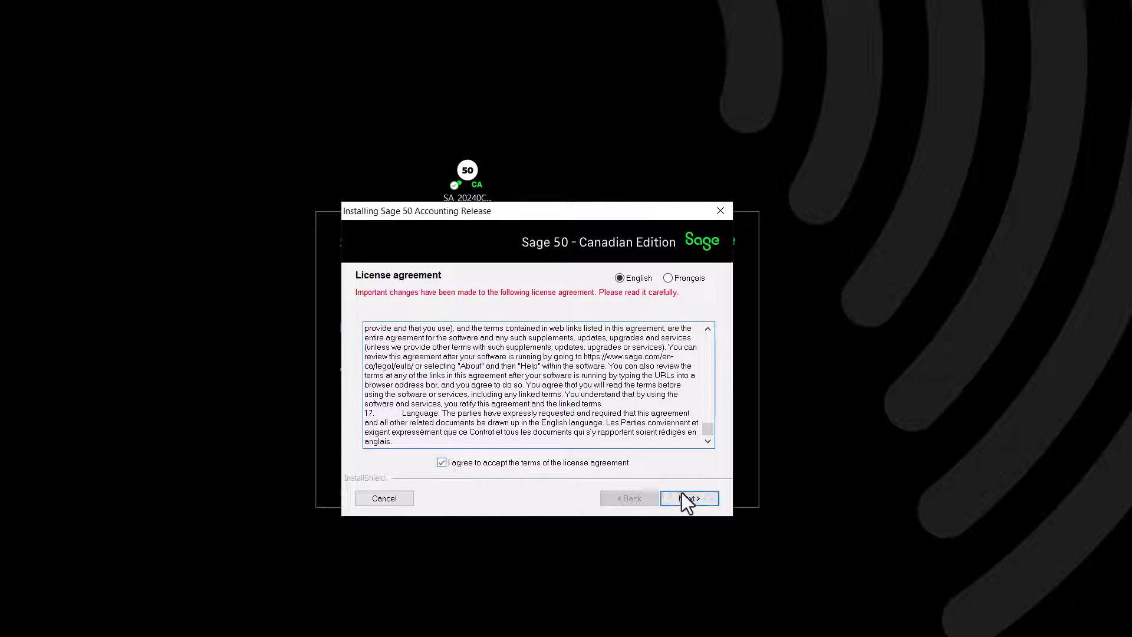
left_click(697, 493)
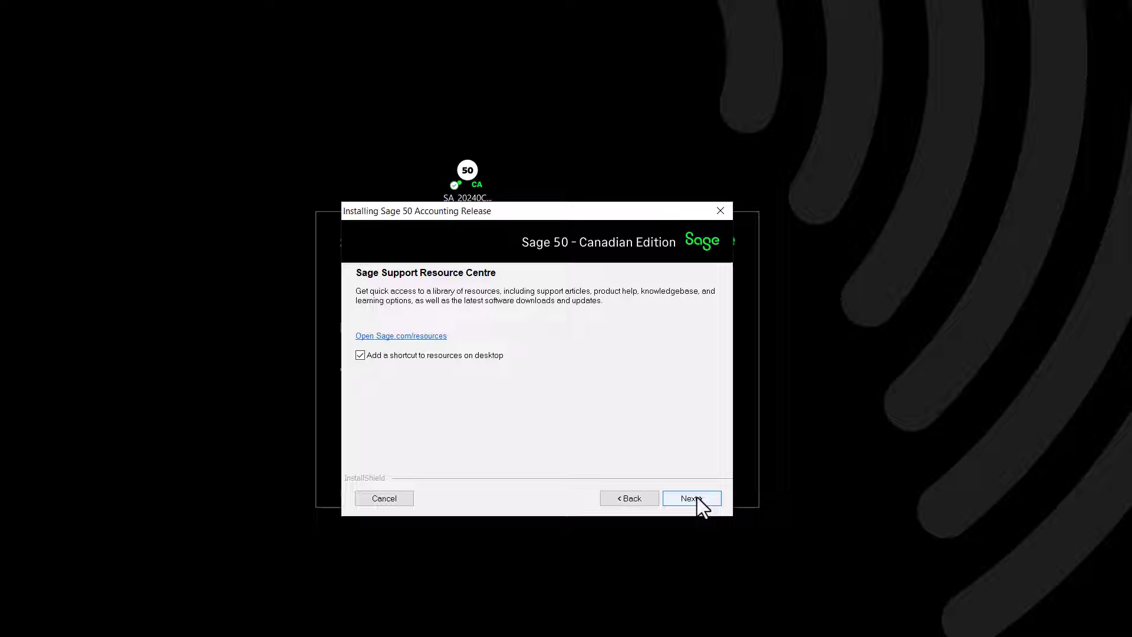
Step: Keep the desktop shortcut, Yes (Recommended) firewall setup and Typical installation
left_click(691, 499)
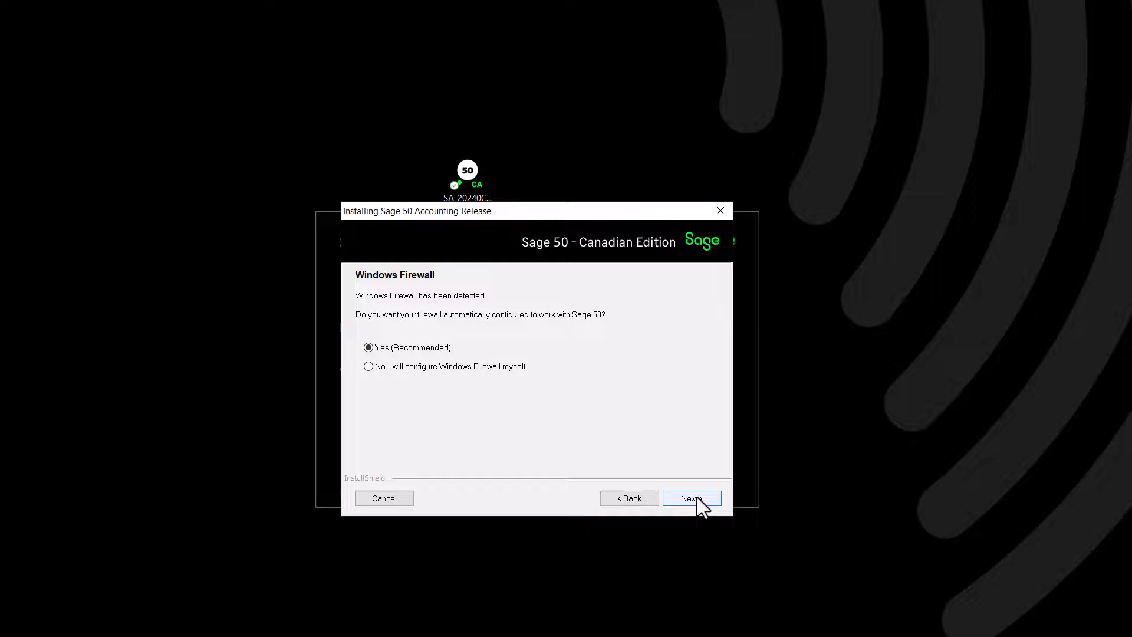
left_click(697, 498)
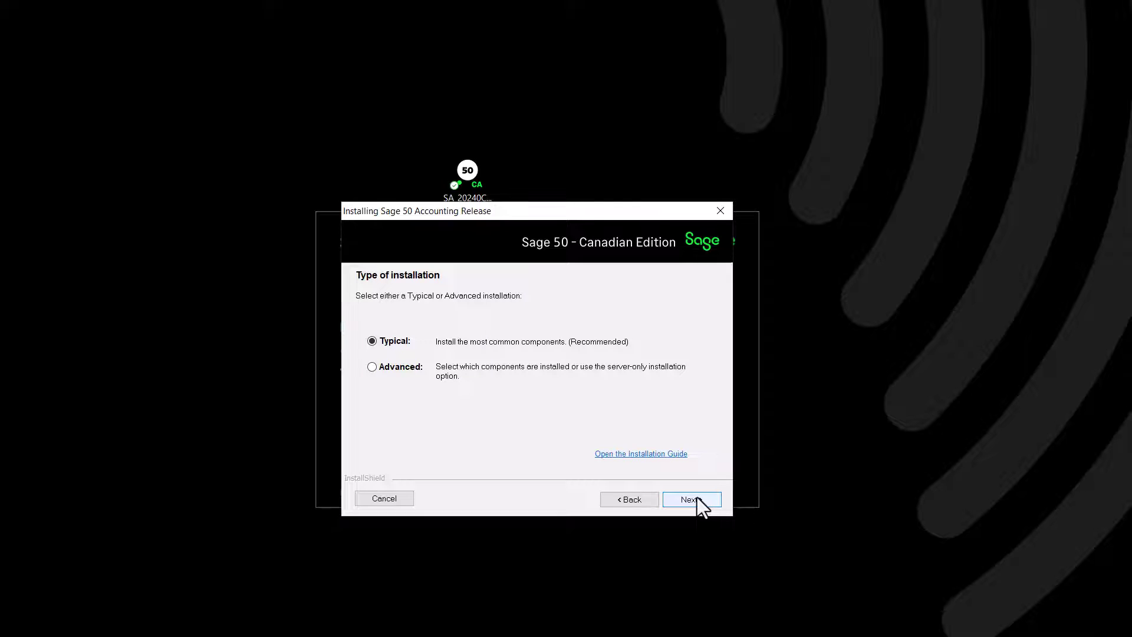
left_click(697, 498)
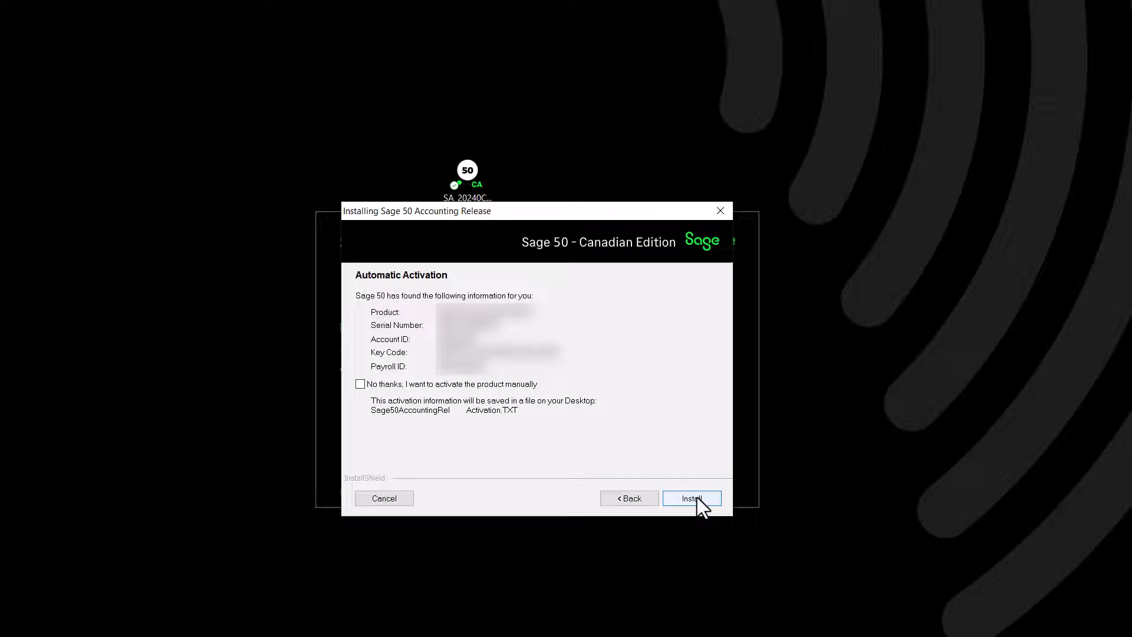
Step: Choose manual activation, paste the product serial number, and install Sage 50
left_click(496, 384)
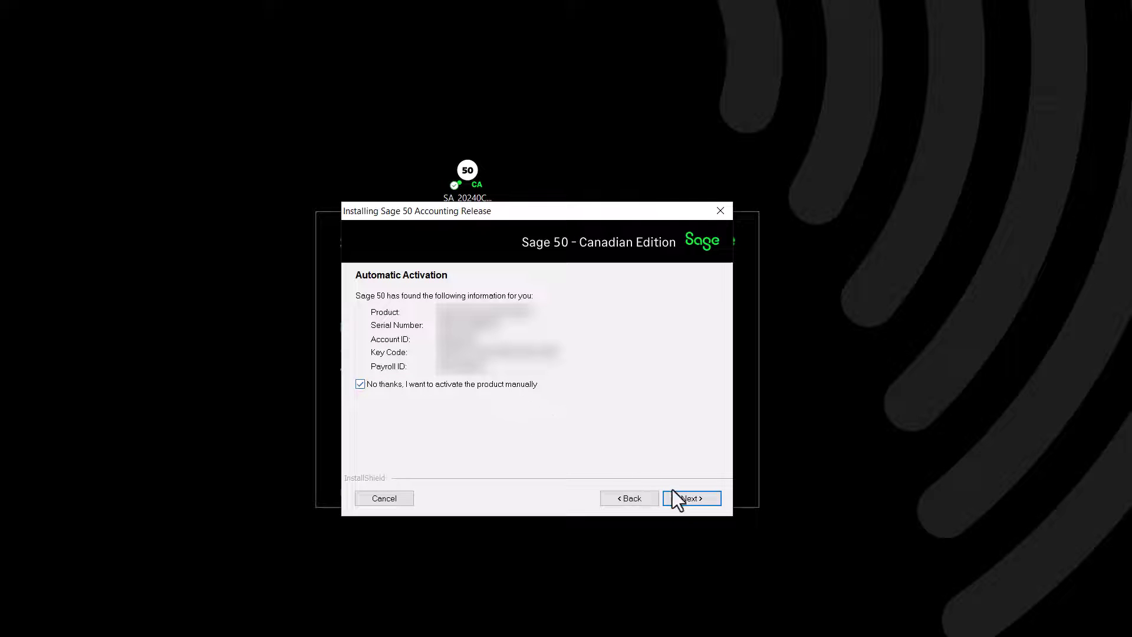
left_click(687, 498)
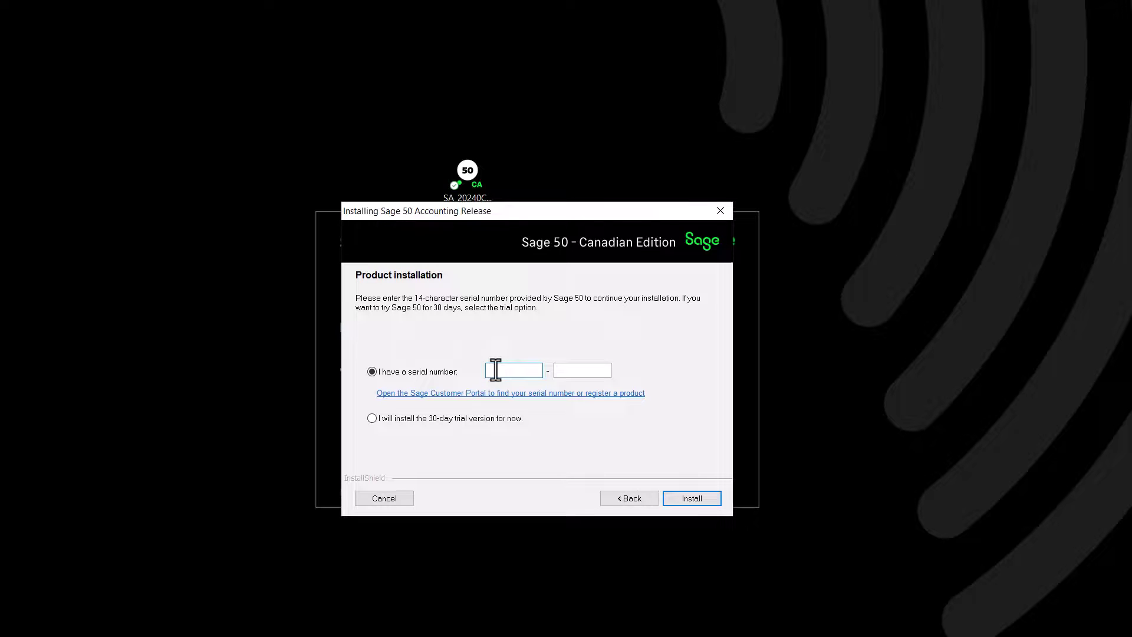
key("ctrl+v")
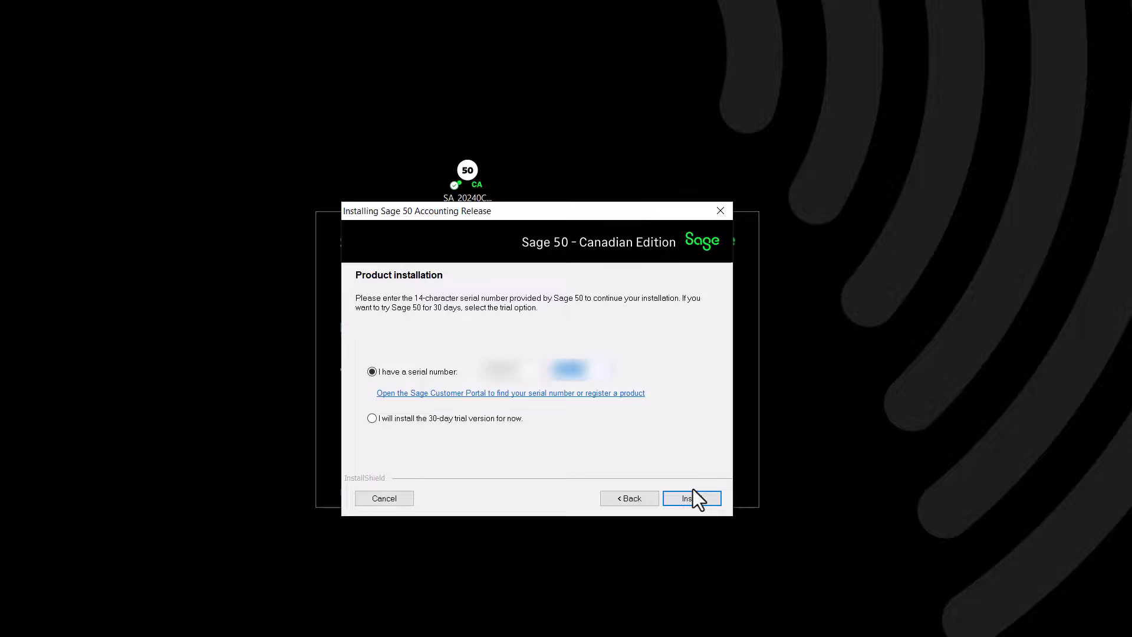
left_click(694, 495)
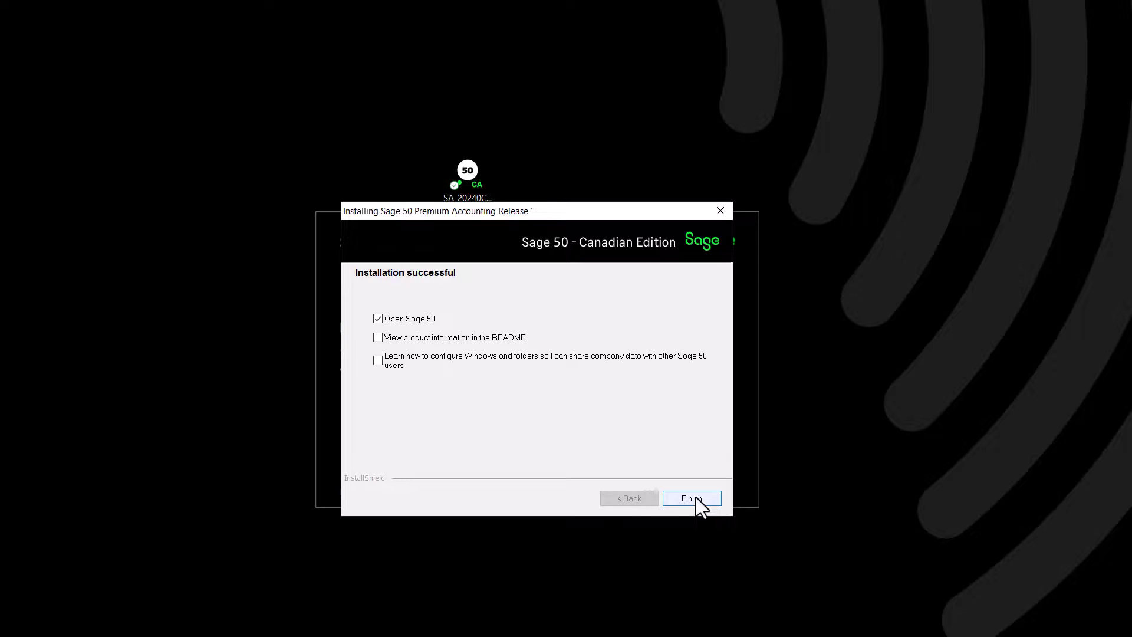
Step: Launch Sage 50 and activate it with company name 'Sage' and the activation details
left_click(693, 498)
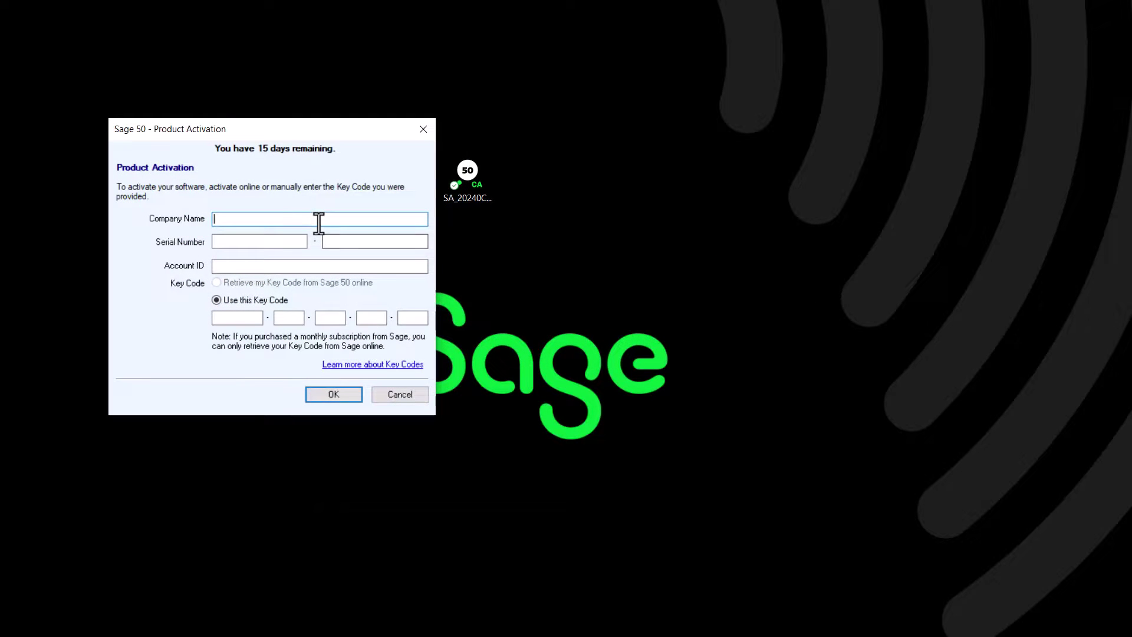
type("Sage")
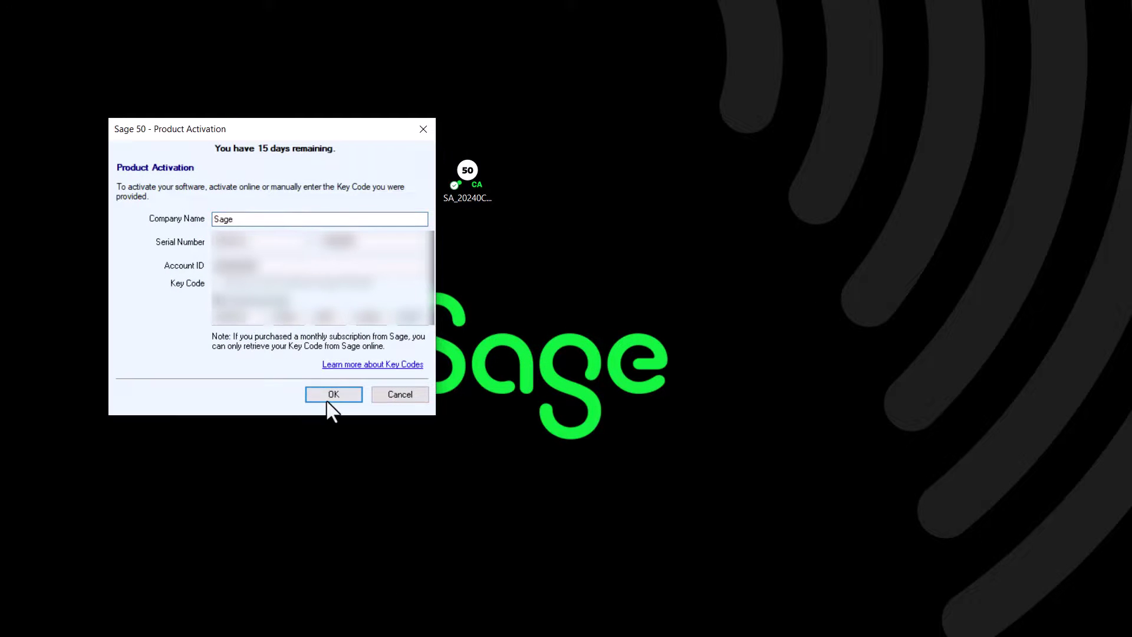
left_click(330, 398)
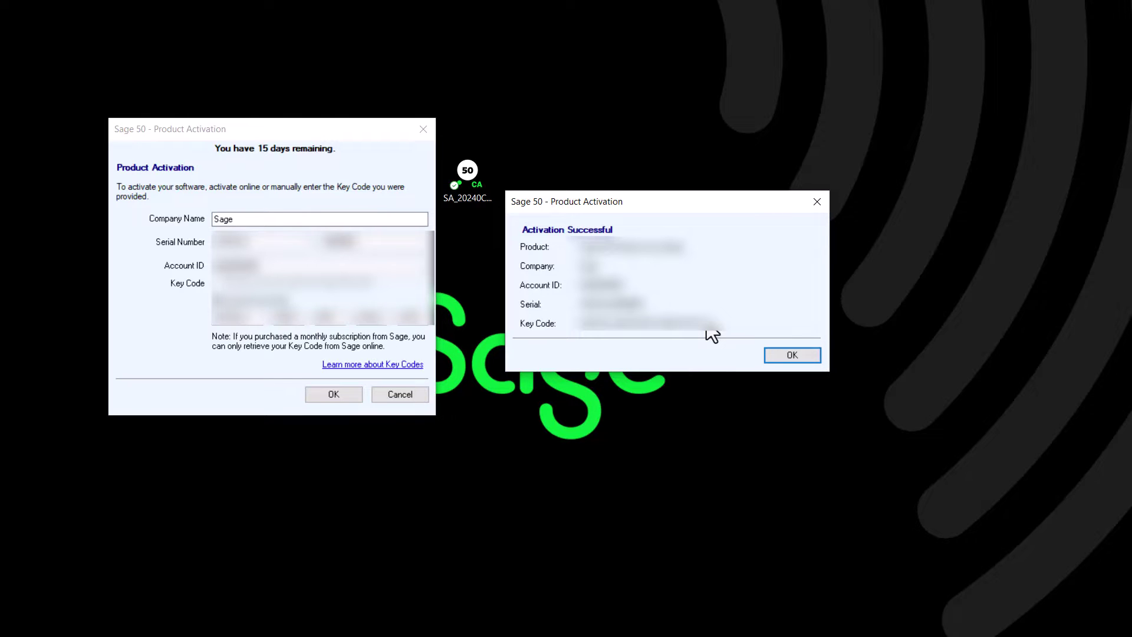
Step: Dismiss the Activation Successful dialog and scroll the sageu.com/en-ca page to the Log on and Select a product options
left_click(805, 357)
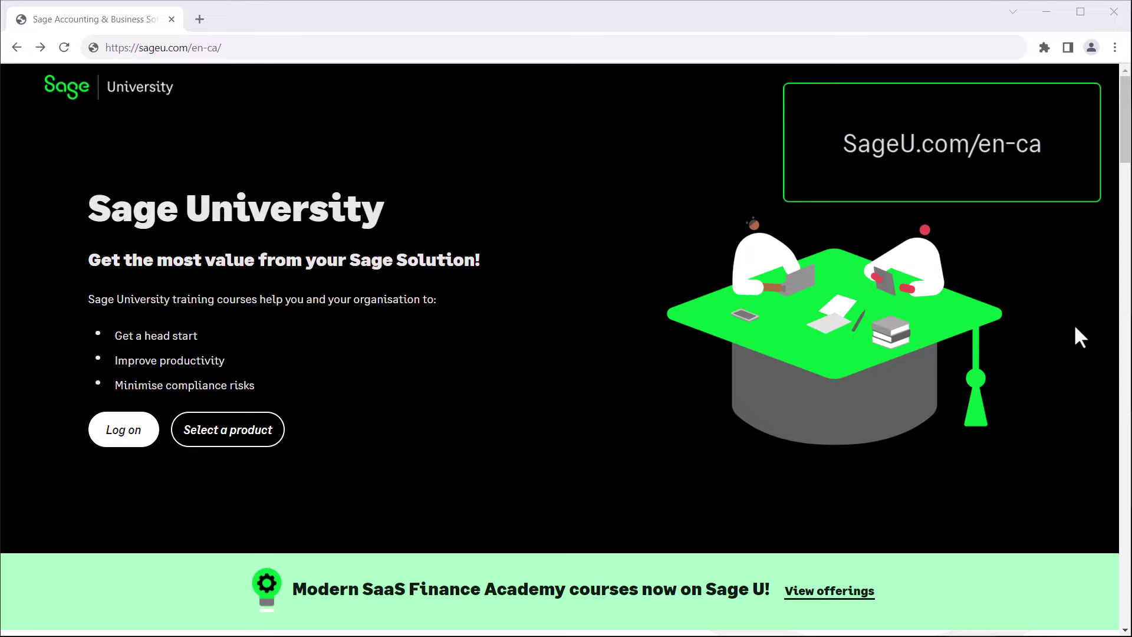
scroll(1075, 328, "down", 5)
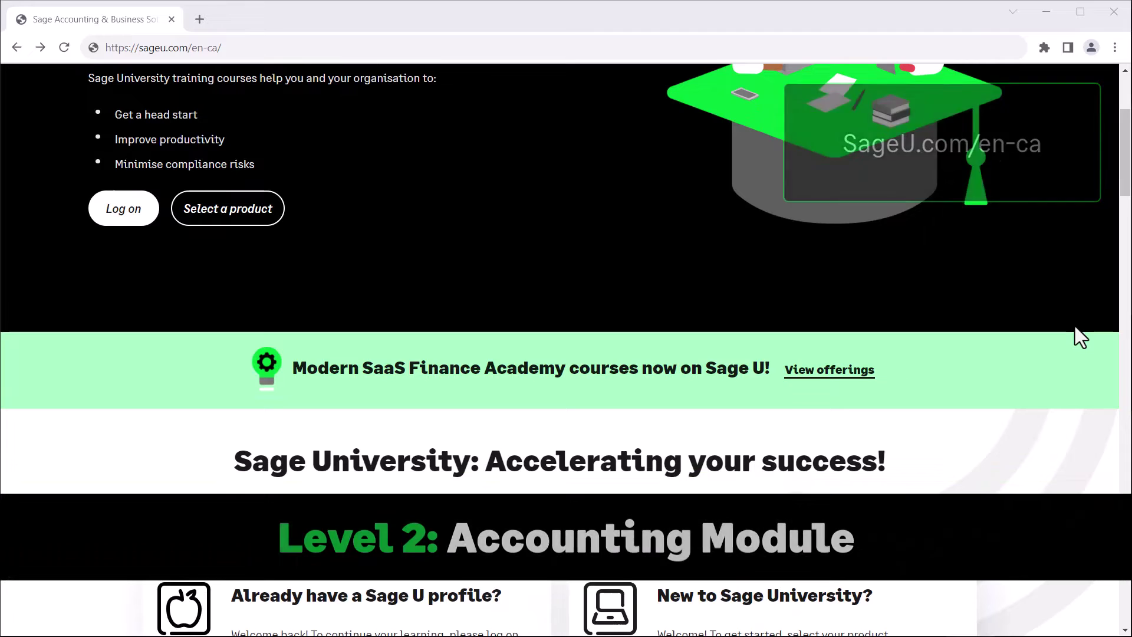
scroll(1075, 326, "down", 3)
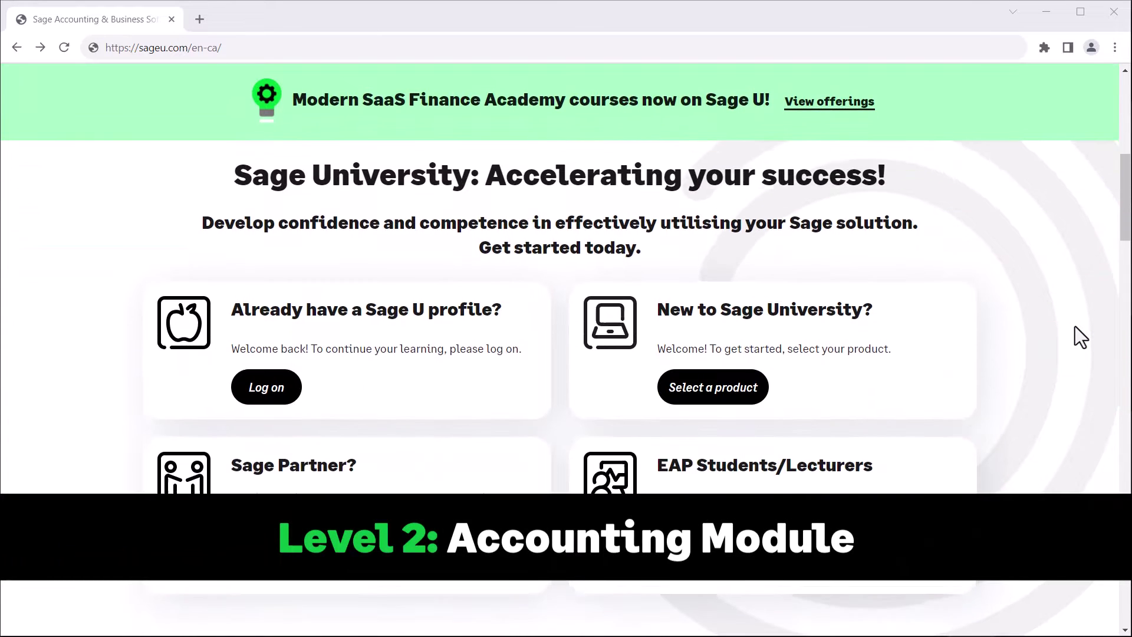